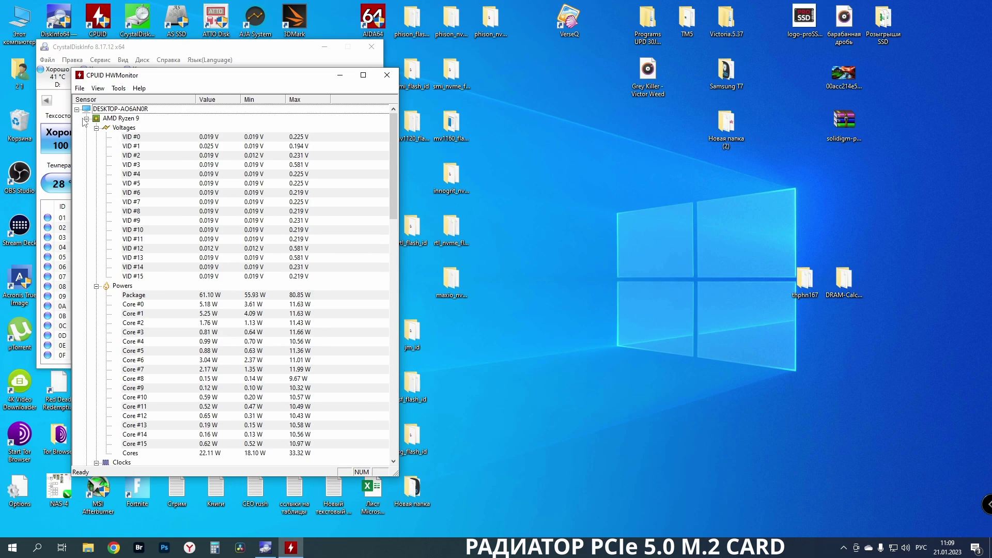
Collapse every HWMonitor device group except Samsung SSD 980 PRO 2TB and place the window beneath CrystalDiskInfo
click(87, 118)
click(87, 128)
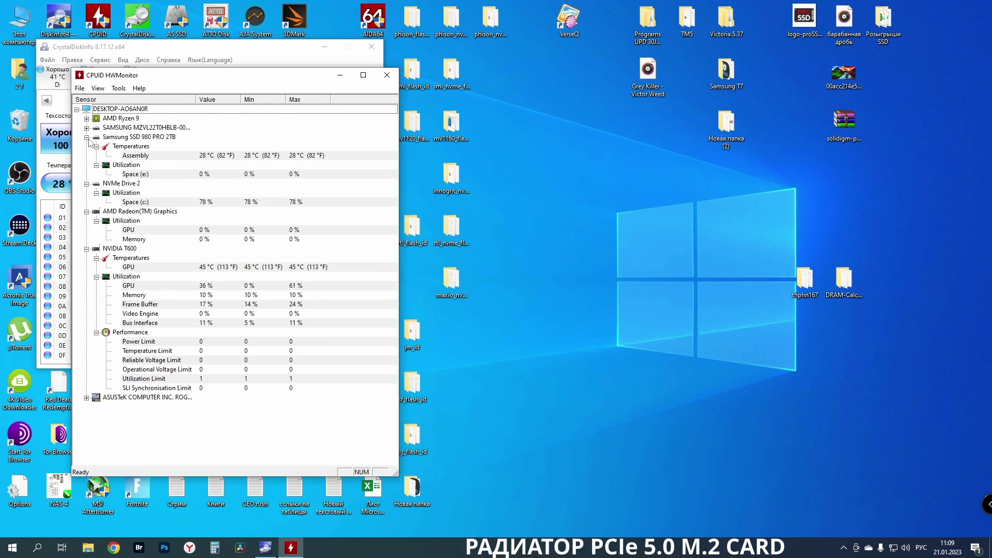
click(86, 183)
click(87, 193)
click(87, 202)
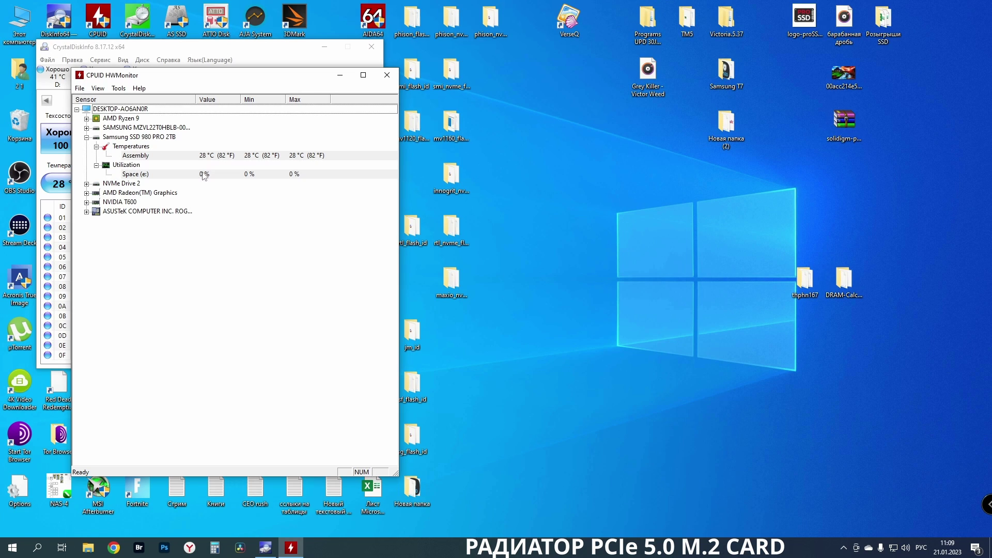
drag(253, 81, 230, 385)
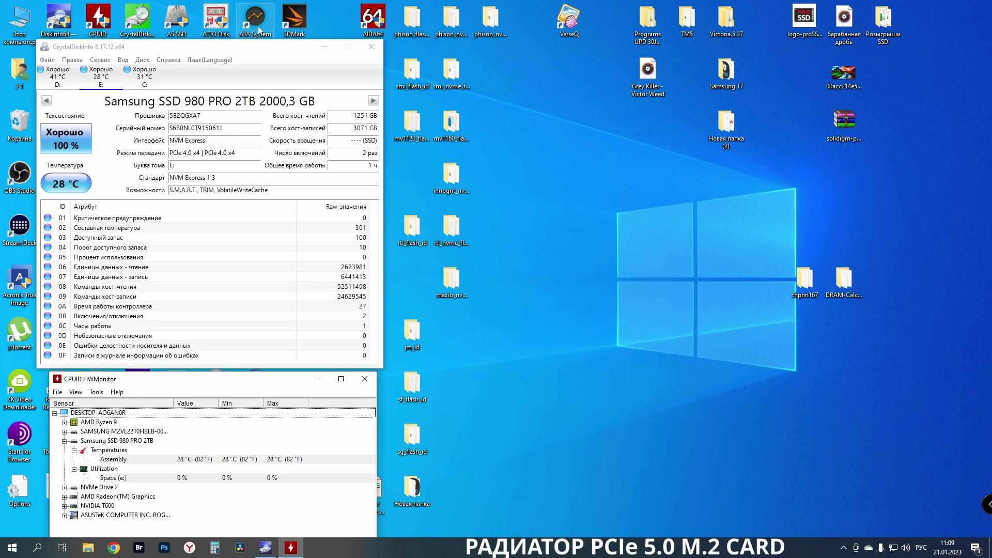
Launch AIDA64 Extreme, open its Disk Benchmark, and arrange both windows clear of the drive monitoring windows
double_click(372, 21)
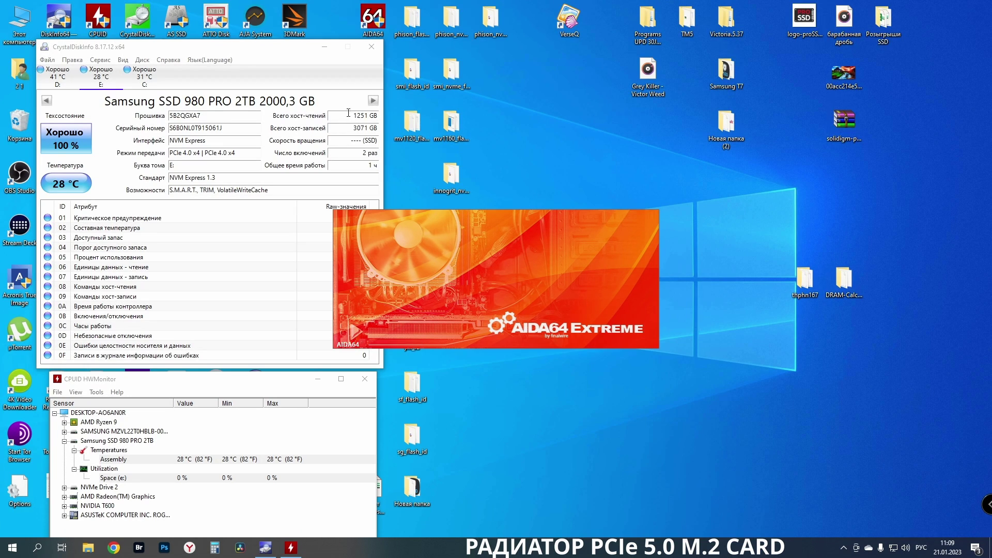
drag(370, 111, 720, 58)
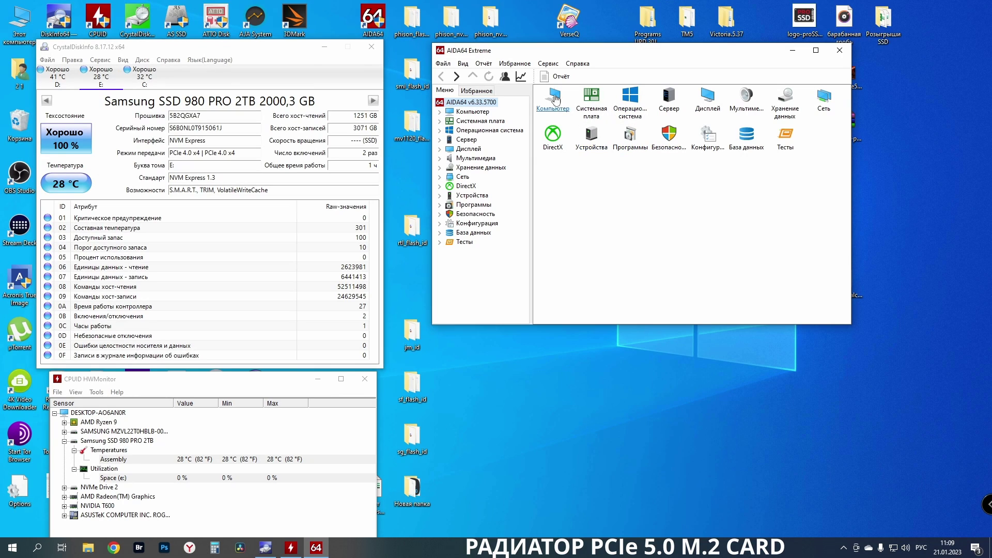
click(548, 64)
click(558, 75)
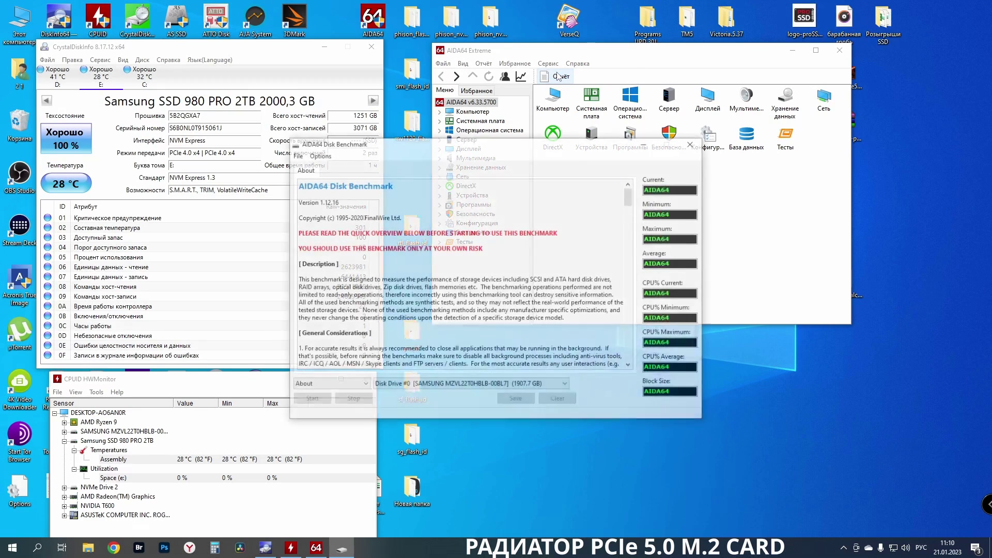
drag(539, 146, 740, 203)
Run the Linear Write benchmark on Disk Drive #1, the Samsung SSD 980 PRO 2TB
click(598, 440)
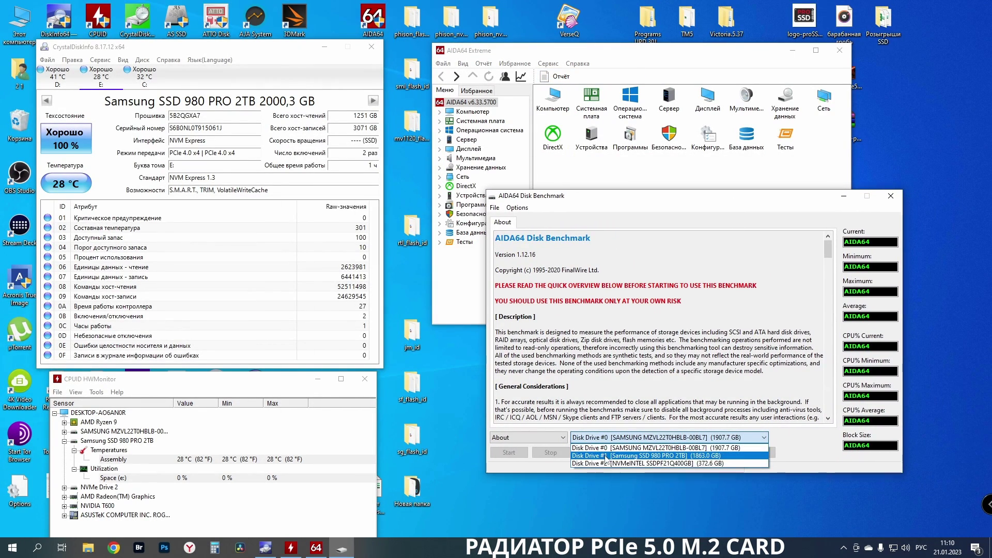
click(602, 456)
click(528, 438)
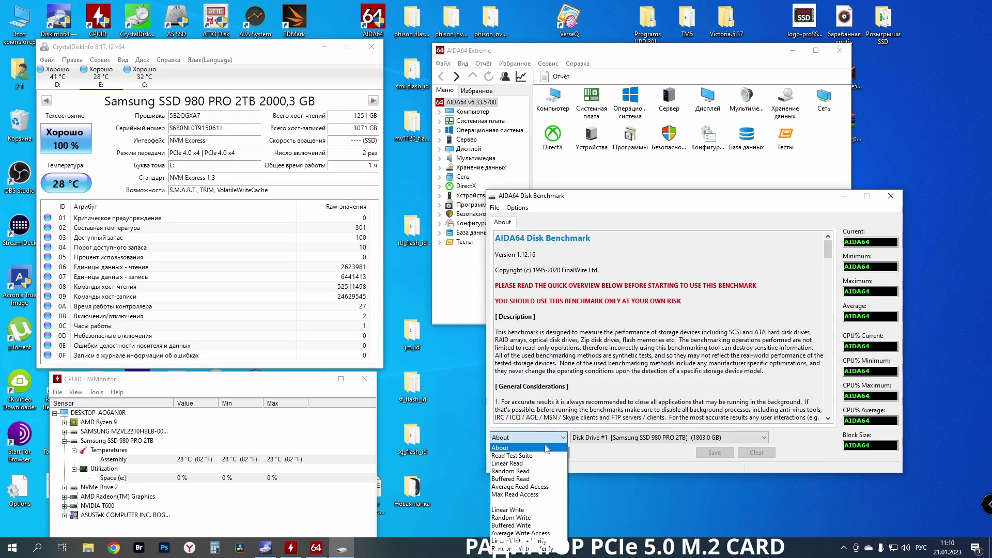
click(526, 492)
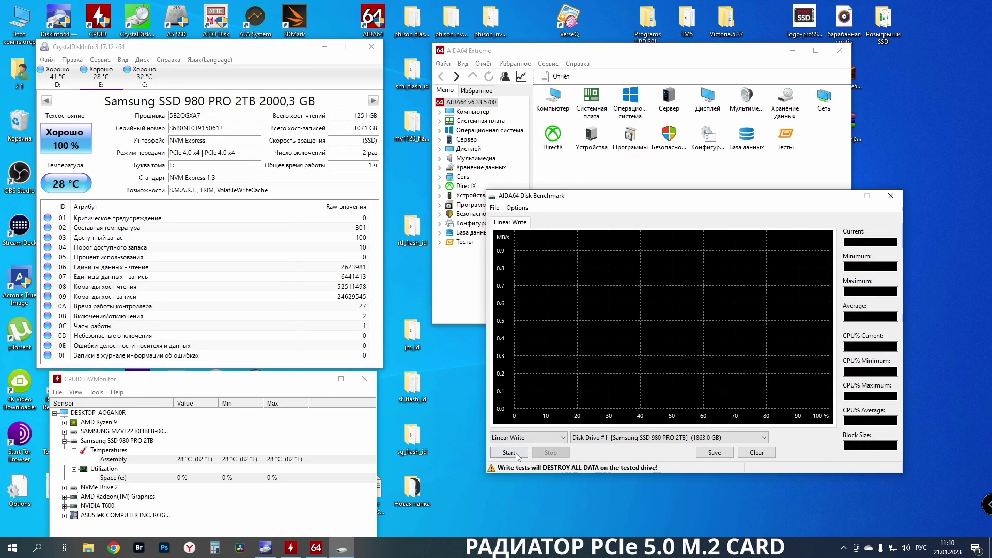
click(508, 453)
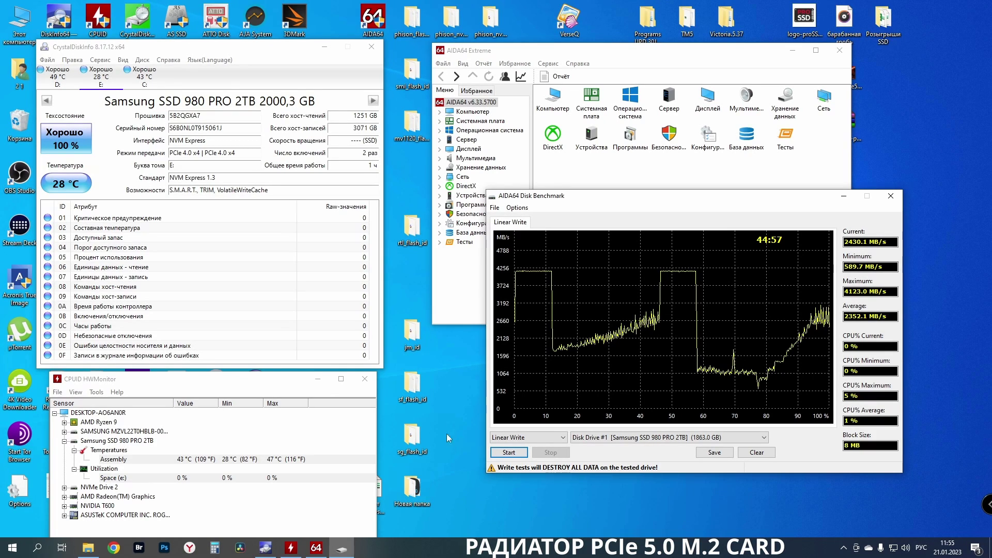
Compare the saved aida.png screenshot side by side with the new Linear Write graph, and close the image
click(88, 547)
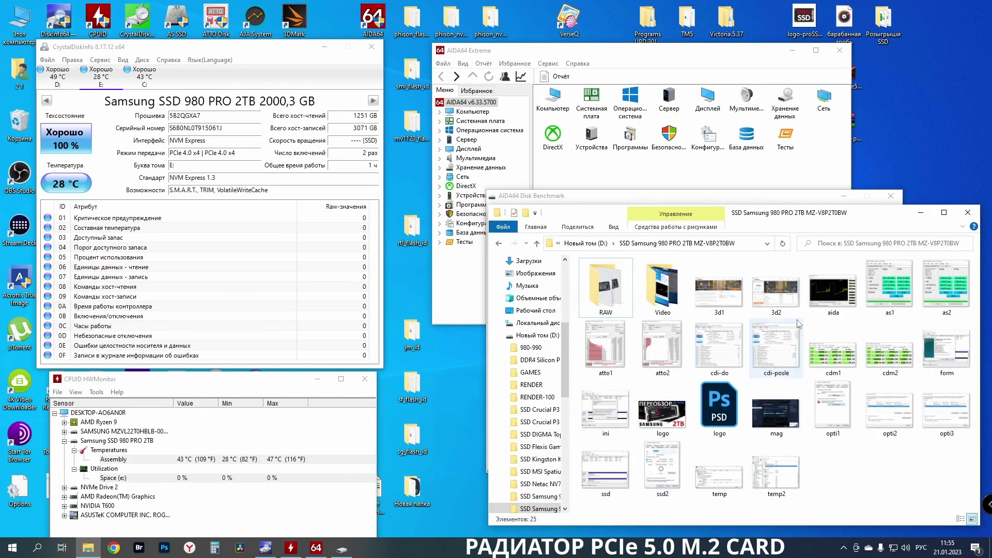
click(822, 305)
double_click(821, 305)
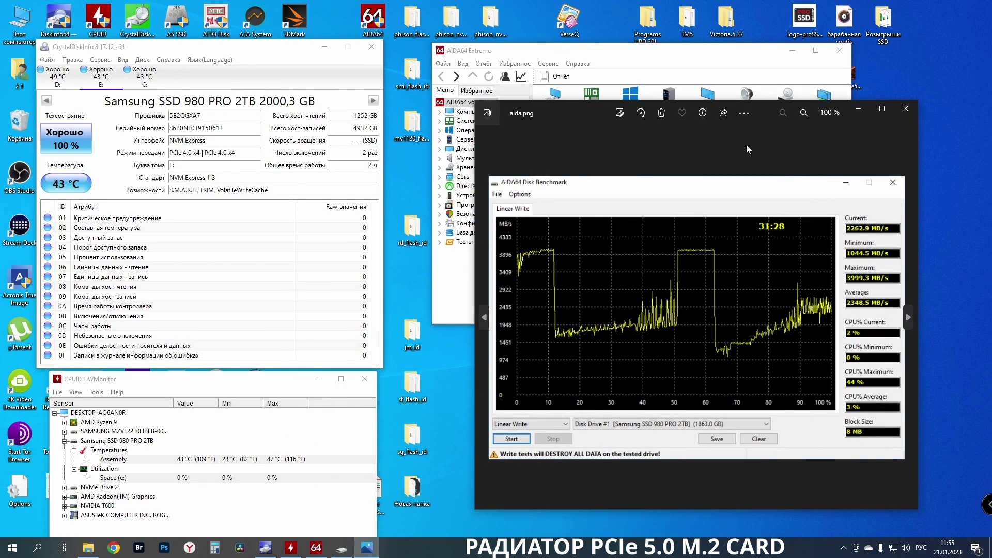
drag(759, 114, 133, 82)
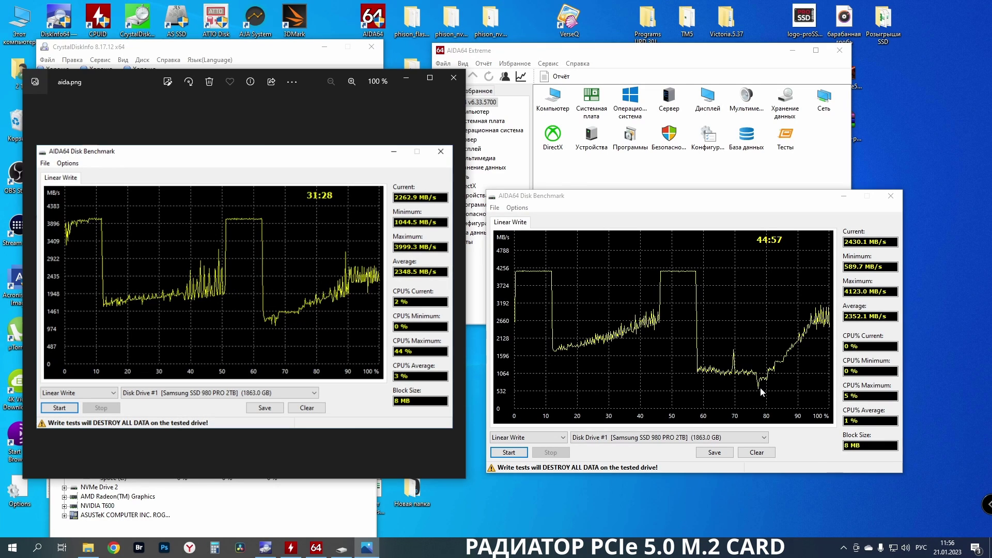
click(454, 78)
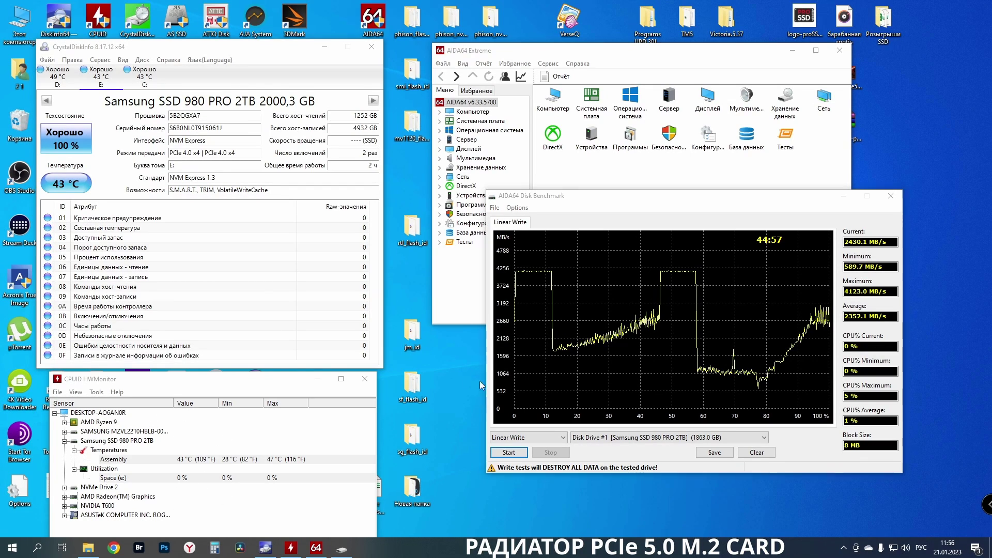
Open Windows Disk Management and initialize Disk 1 with the GPT partition style
right_click(13, 550)
click(55, 363)
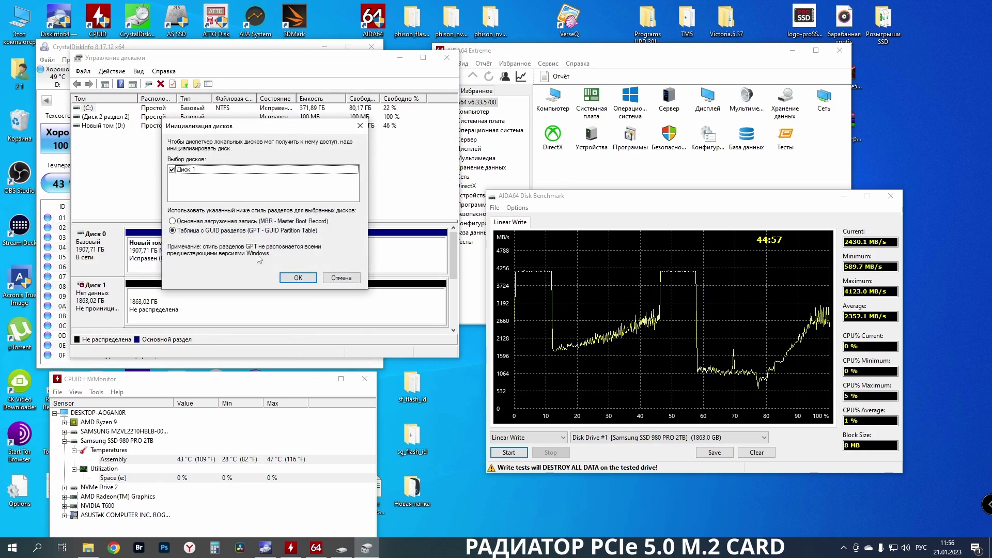
click(289, 277)
Create a full-size simple NTFS volume on Disk 1 with drive letter E, label Новый том and quick formatting
right_click(223, 300)
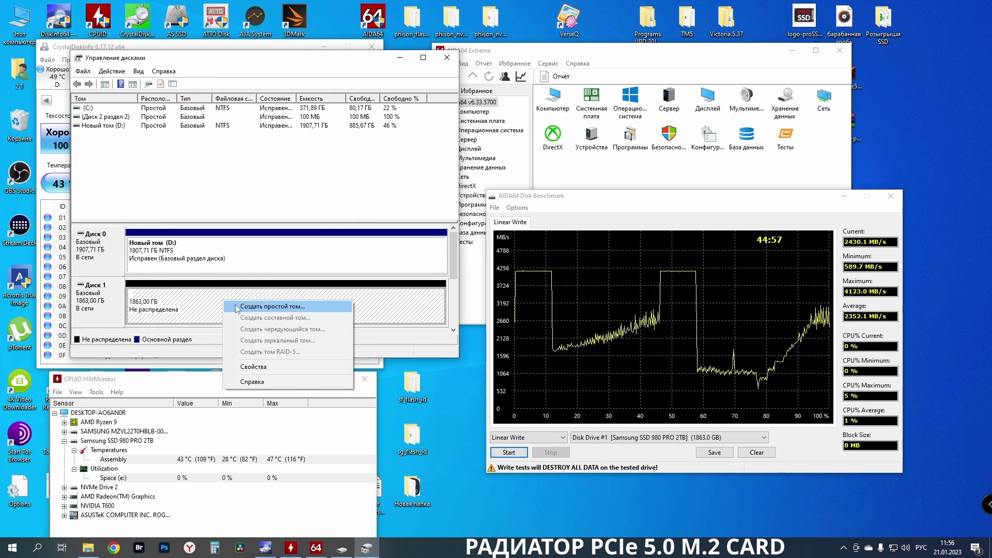
click(248, 307)
click(267, 293)
click(267, 294)
click(268, 294)
click(267, 293)
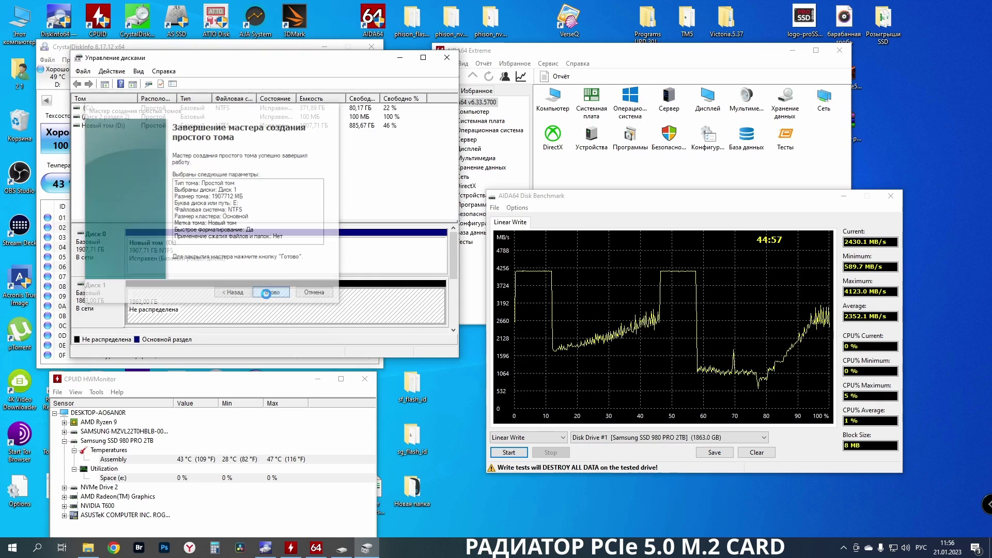
click(268, 294)
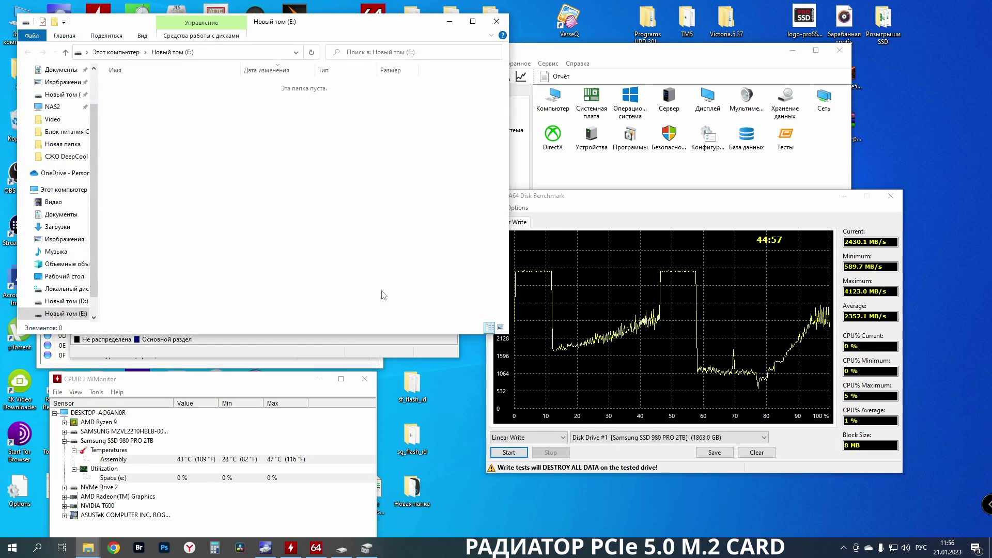
Open the drive optimization tool from the new E: volume's properties and optimize volume E:
right_click(387, 242)
click(417, 369)
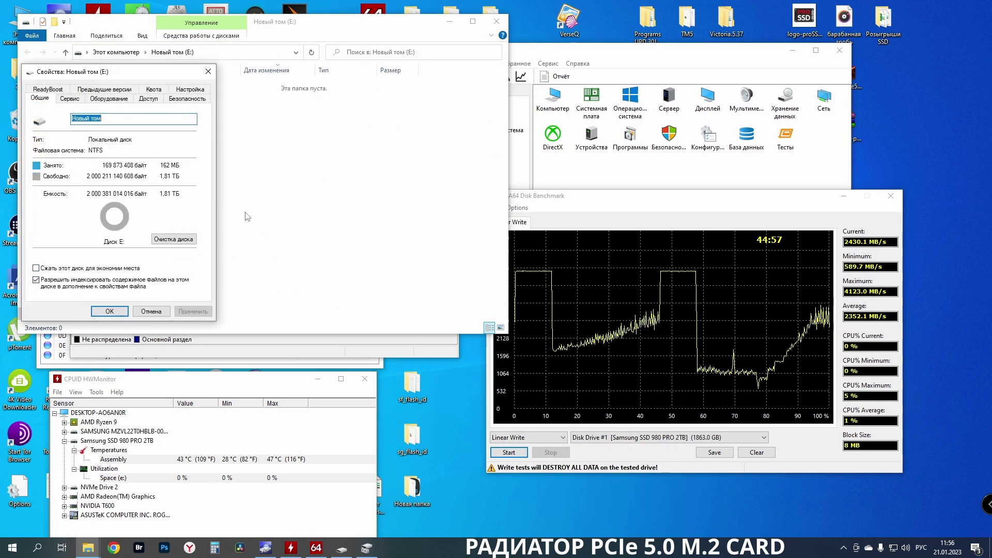
click(69, 98)
click(142, 195)
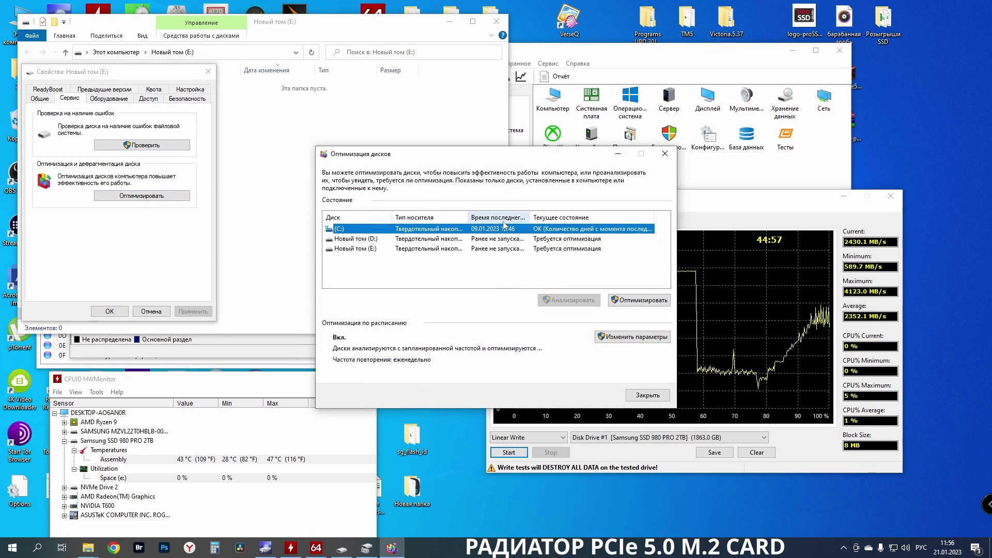
click(435, 248)
click(633, 301)
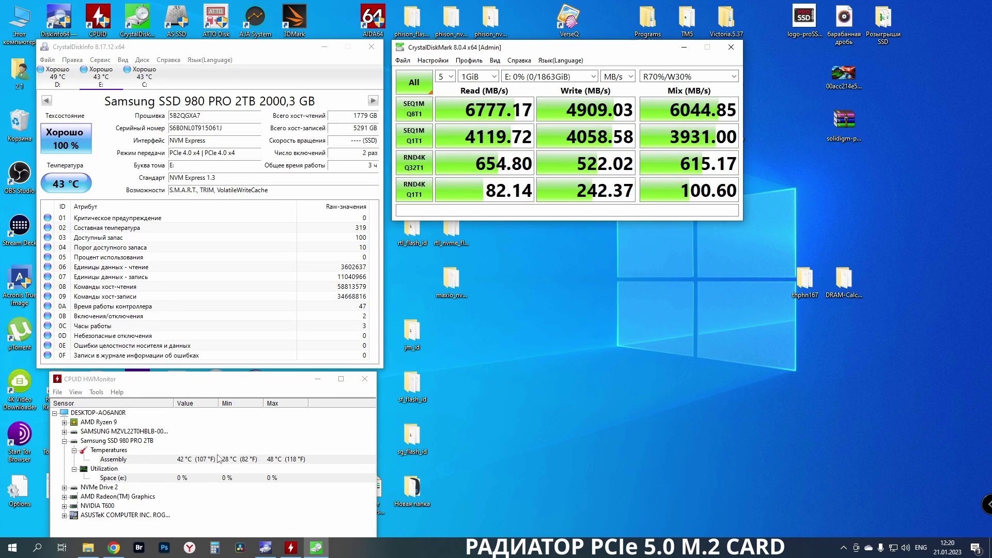
Compare the saved cdm1.png screenshot with the new CrystalDiskMark results for drive E:, and close the image
click(88, 547)
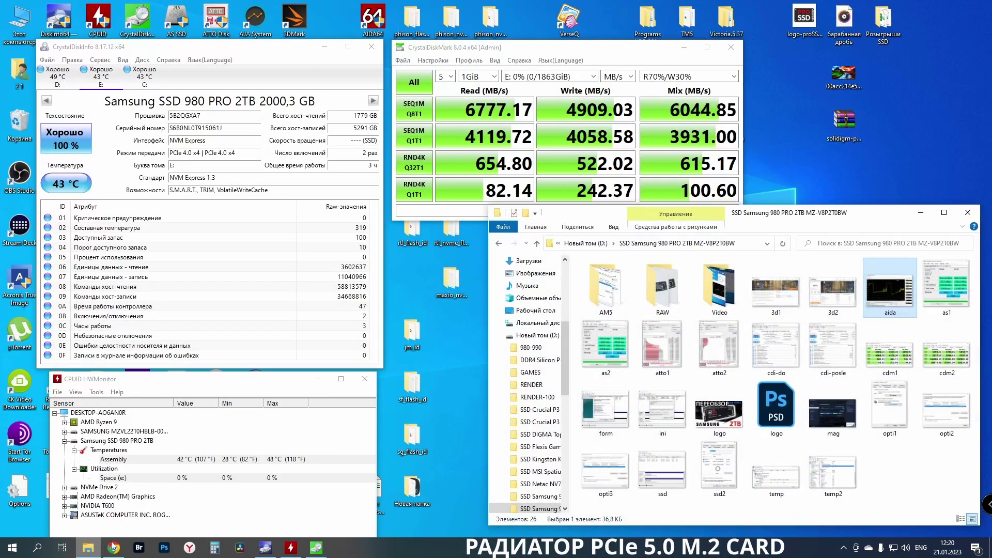
double_click(895, 363)
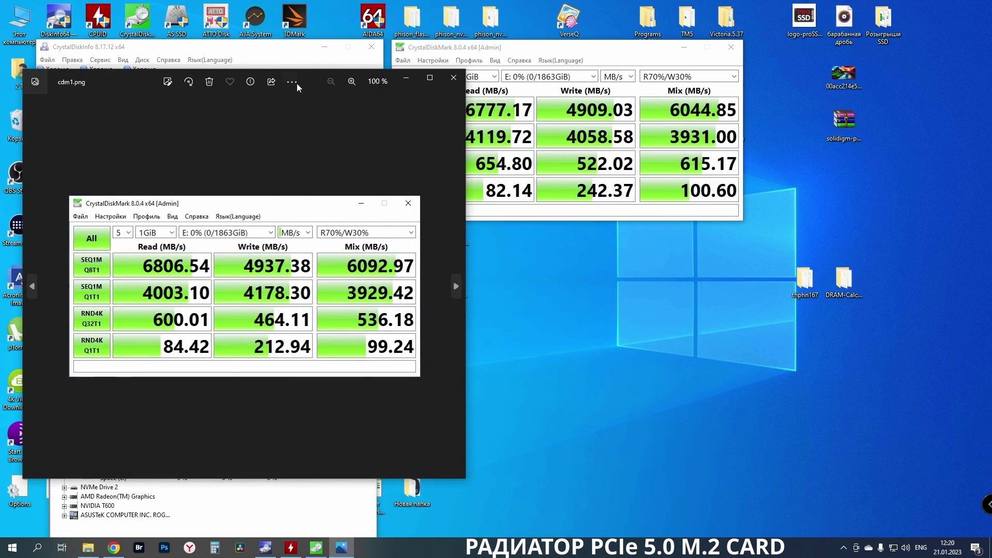
drag(150, 87, 525, 230)
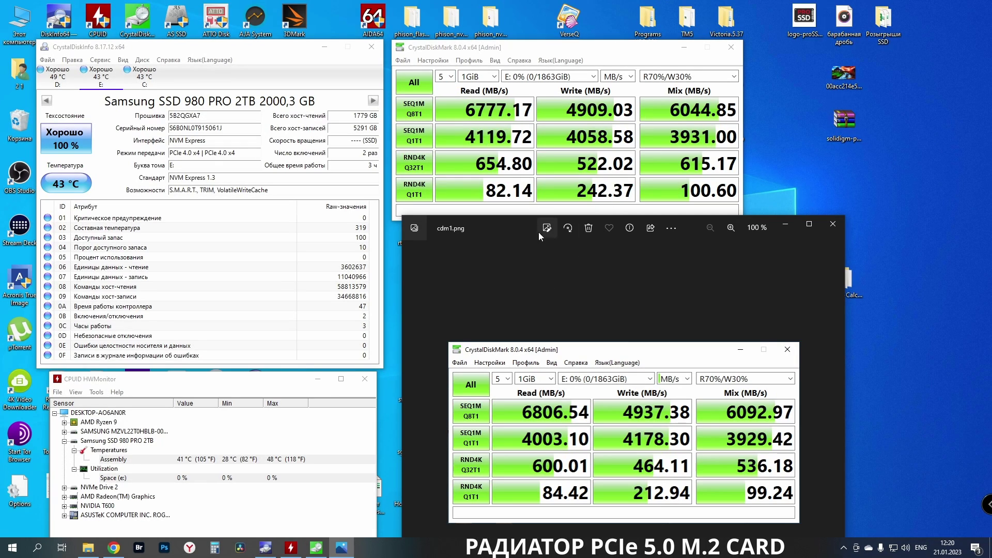
drag(538, 233, 55, 129)
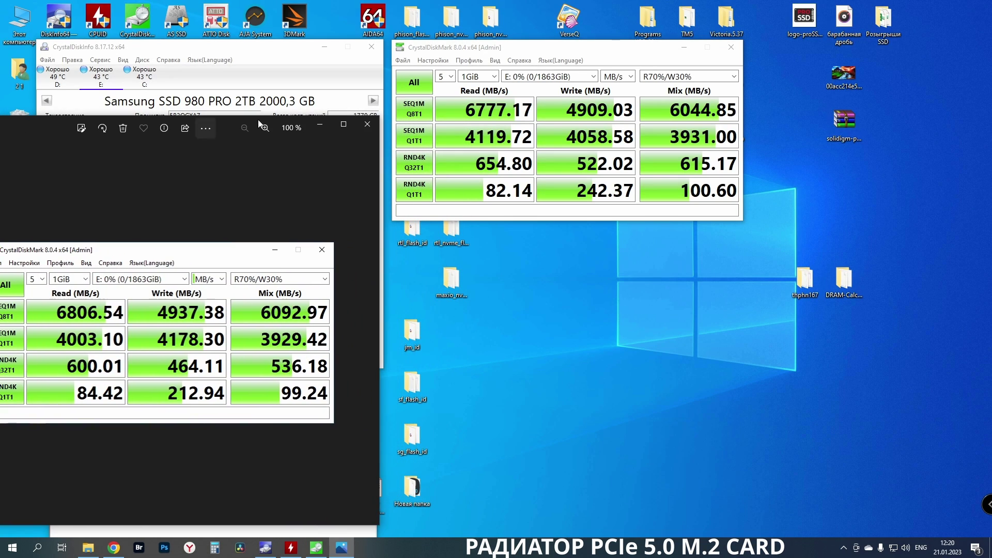
click(370, 125)
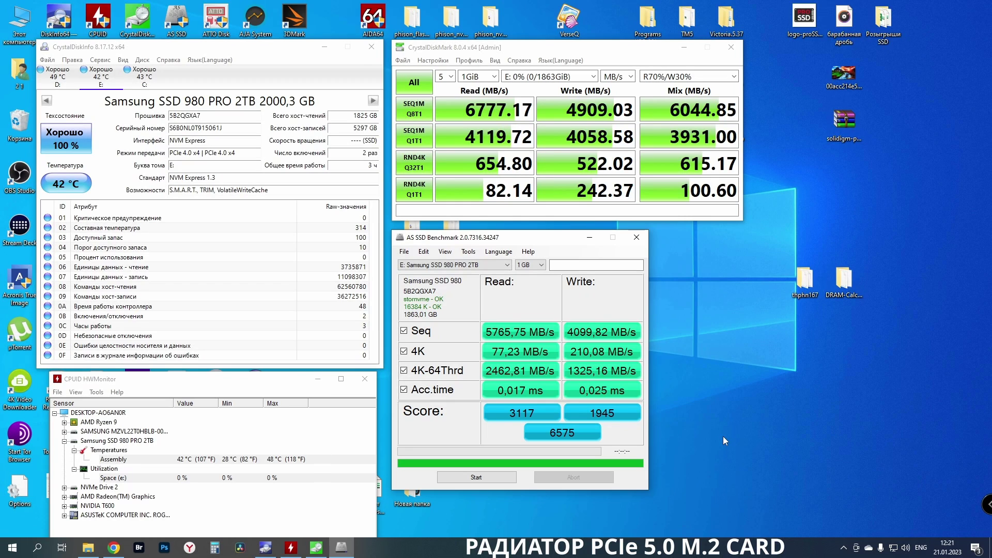
Open the saved as1.png screenshot and compare it with the new AS SSD Benchmark results
click(88, 548)
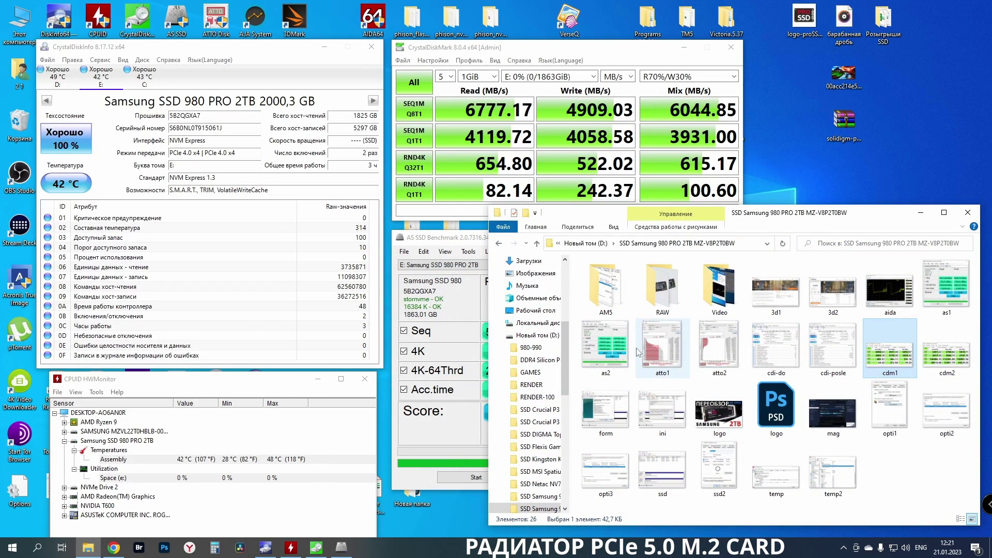
click(947, 289)
click(921, 214)
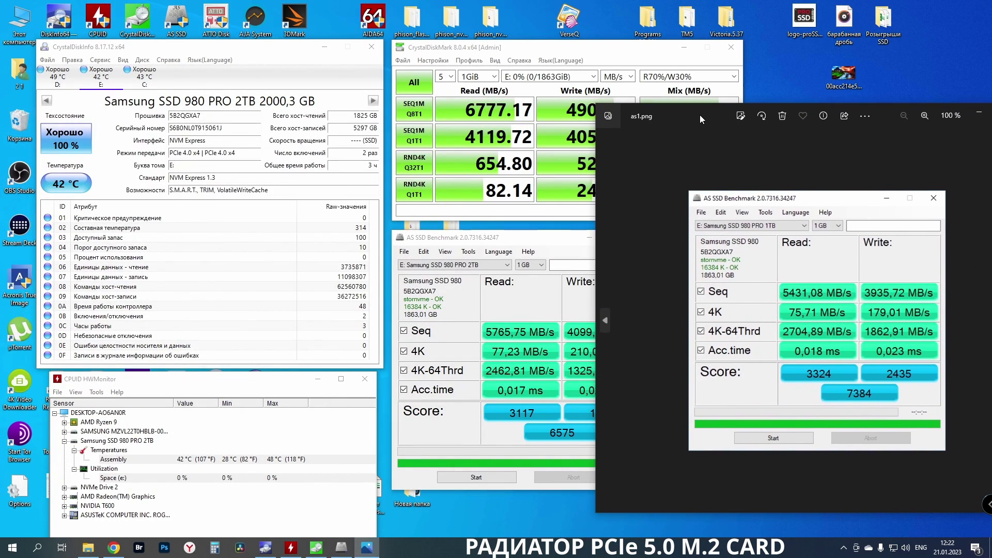
drag(699, 115, 641, 128)
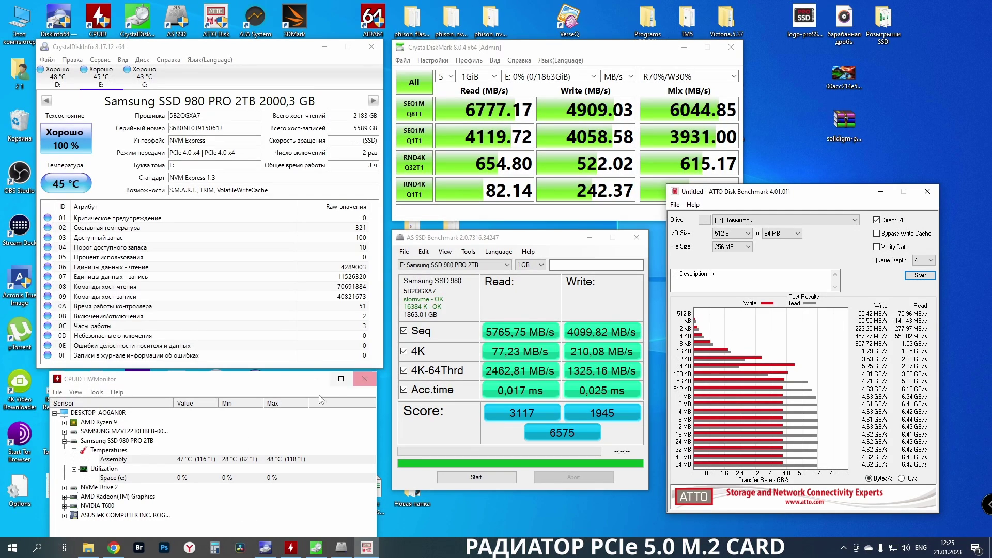
Open the saved atto1.png screenshot and compare it side by side with the new ATTO Disk Benchmark results
click(89, 549)
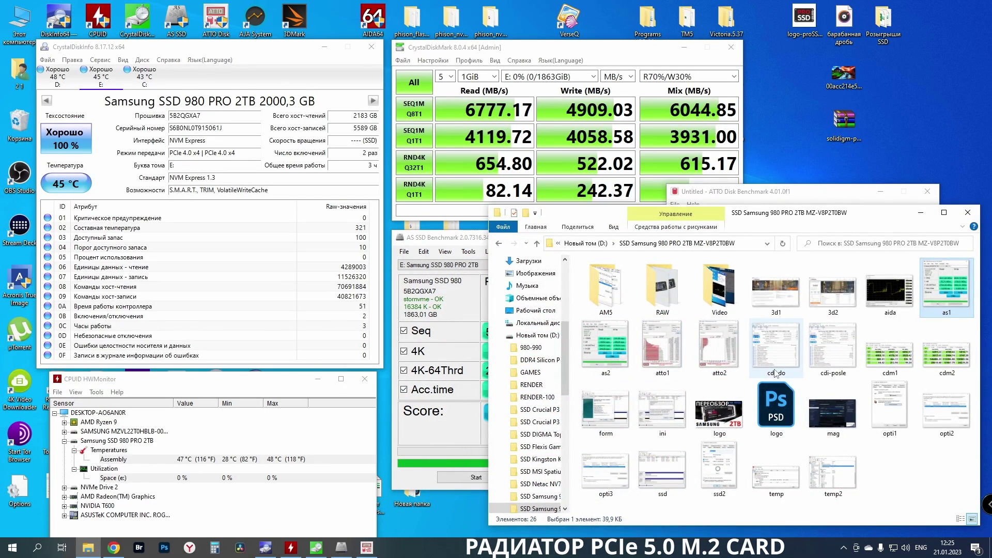
click(673, 348)
double_click(673, 347)
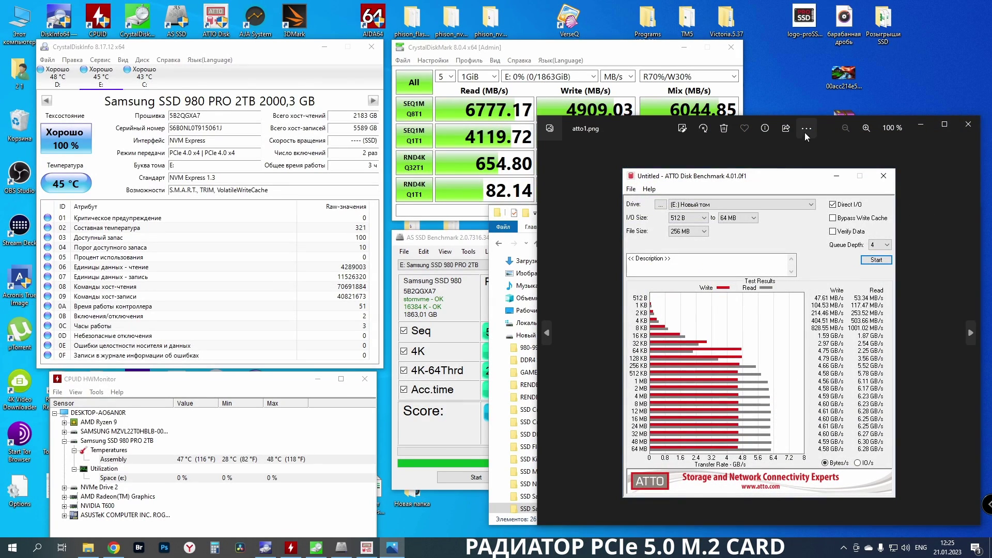
drag(823, 127, 364, 120)
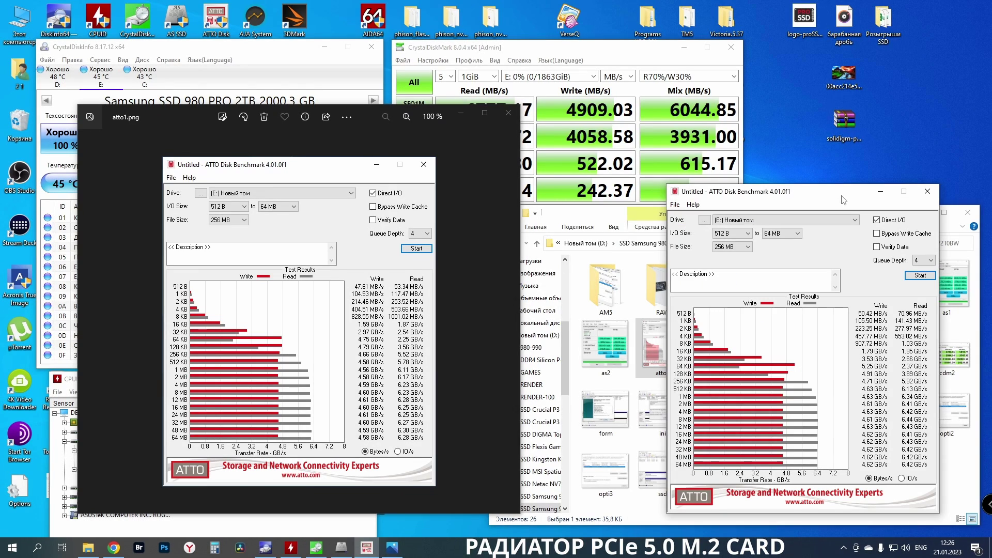
click(654, 229)
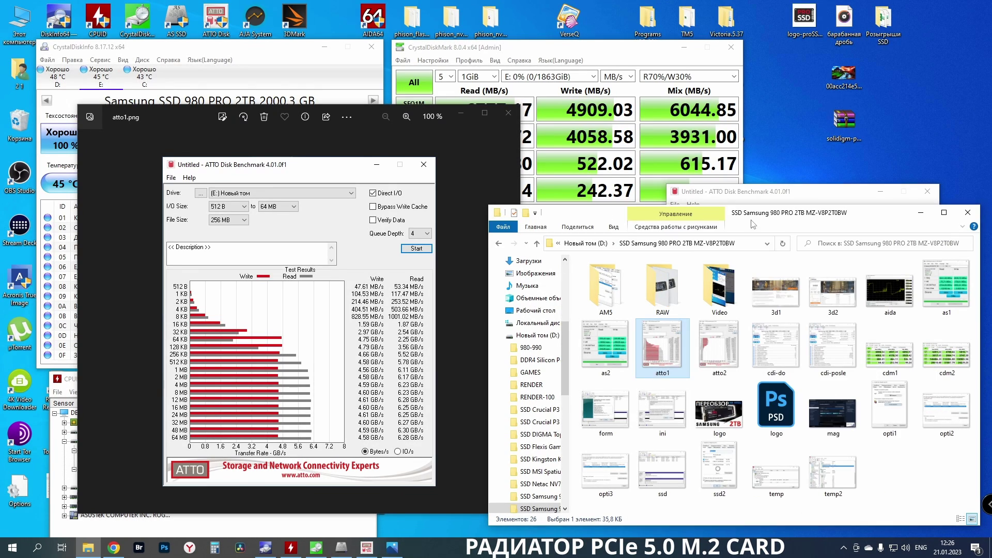
click(928, 222)
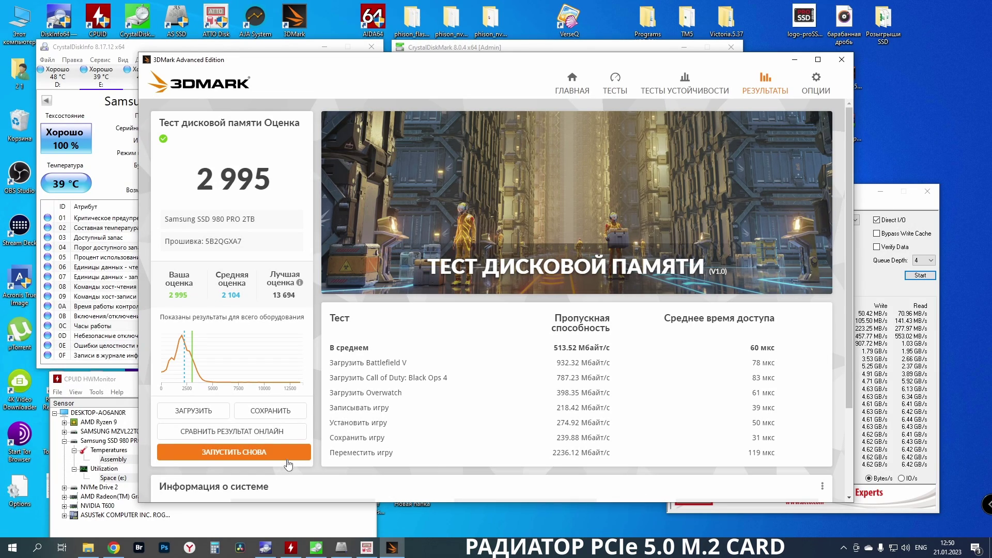
Open the saved 3d2.png screenshot, compare it with the new 3DMark storage test result, and clear both windows away
click(88, 548)
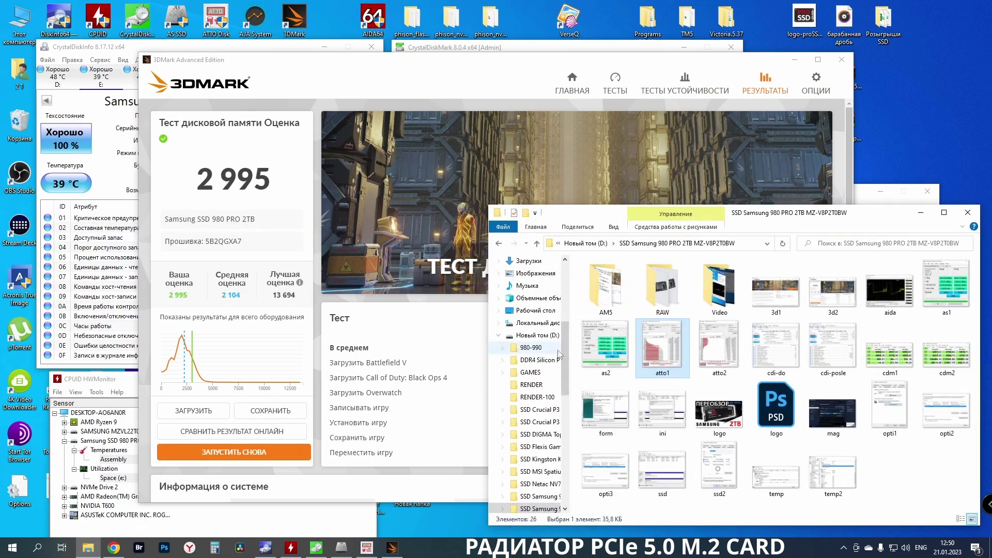
double_click(832, 291)
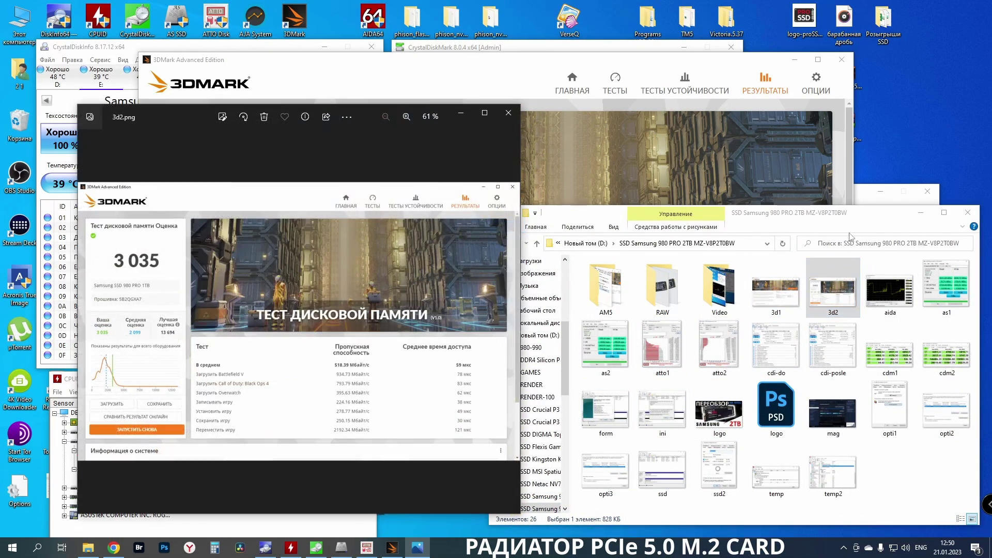
click(921, 213)
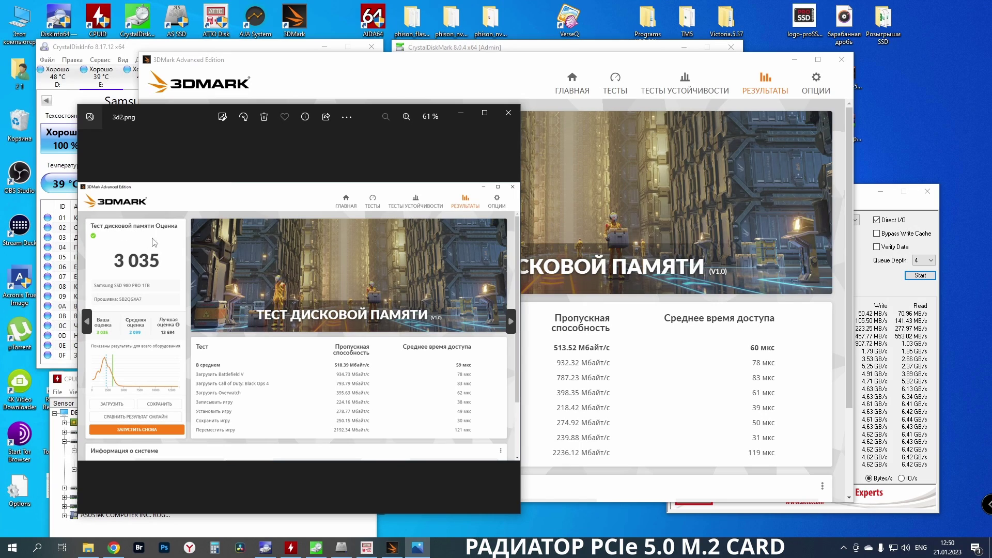
click(508, 113)
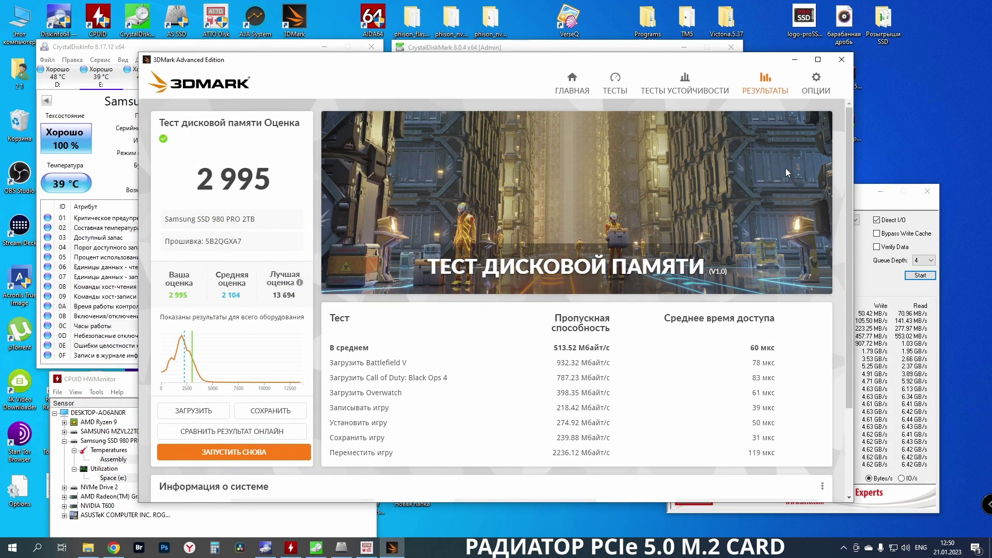
click(795, 60)
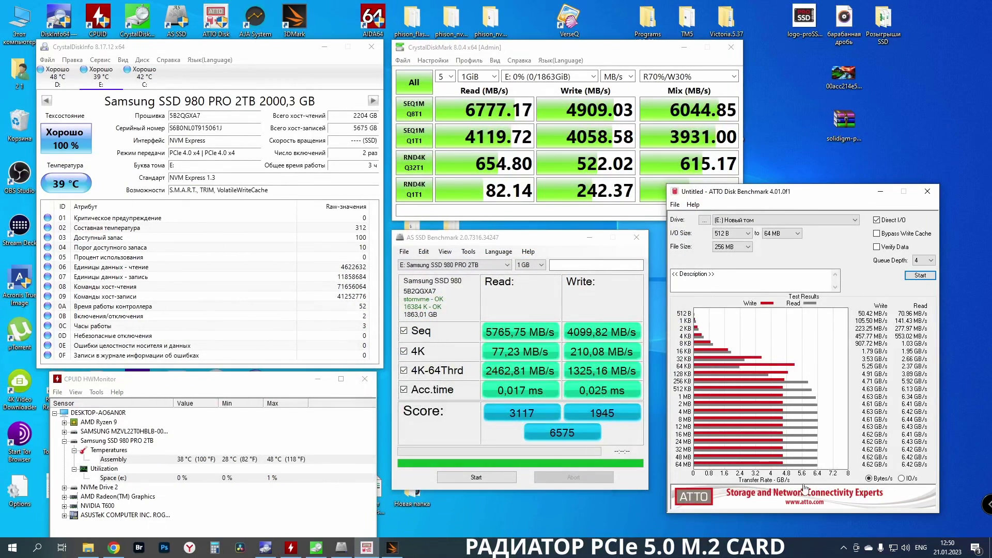
Switch the ATTO, AS SSD and CrystalDiskMark results to IOPS and minimize the three benchmark windows
click(902, 478)
click(445, 251)
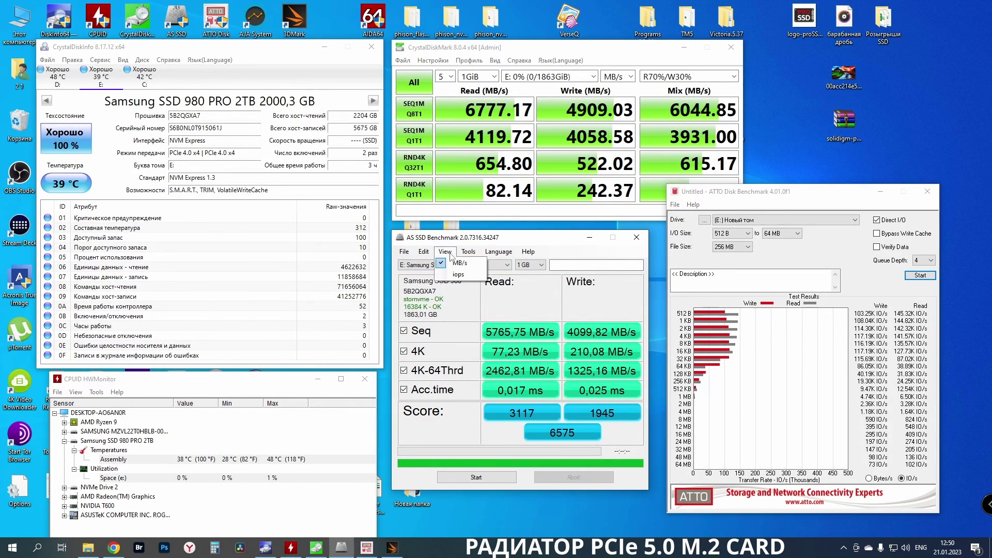
click(459, 274)
click(612, 114)
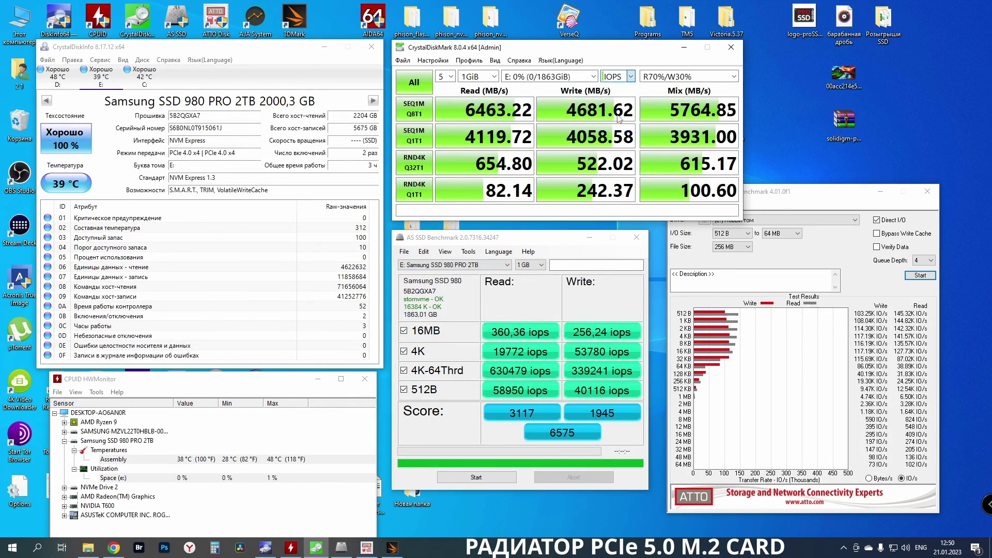
click(880, 191)
click(590, 237)
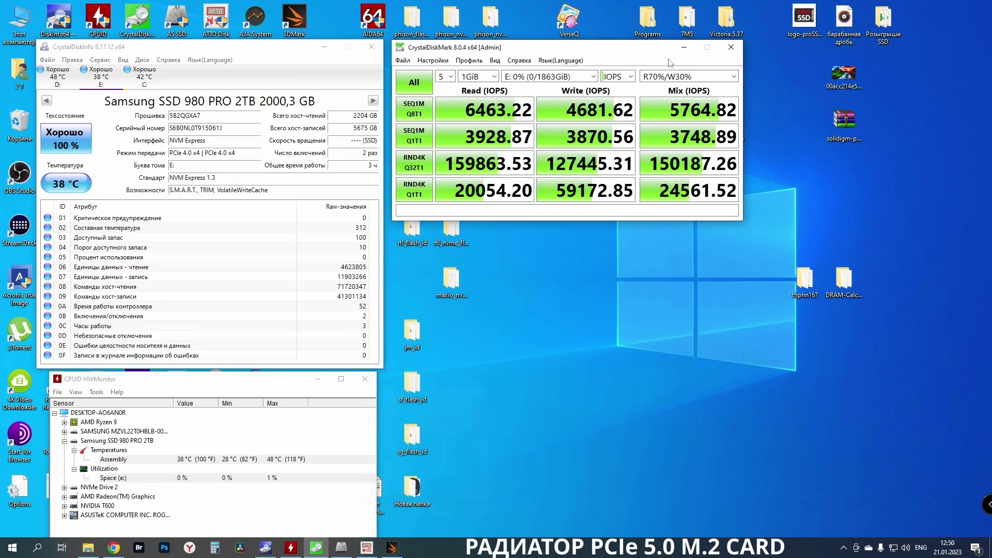
click(684, 47)
Open volume E: and its properties, launch the drive optimization tool, and run optimization on volume E:
double_click(20, 21)
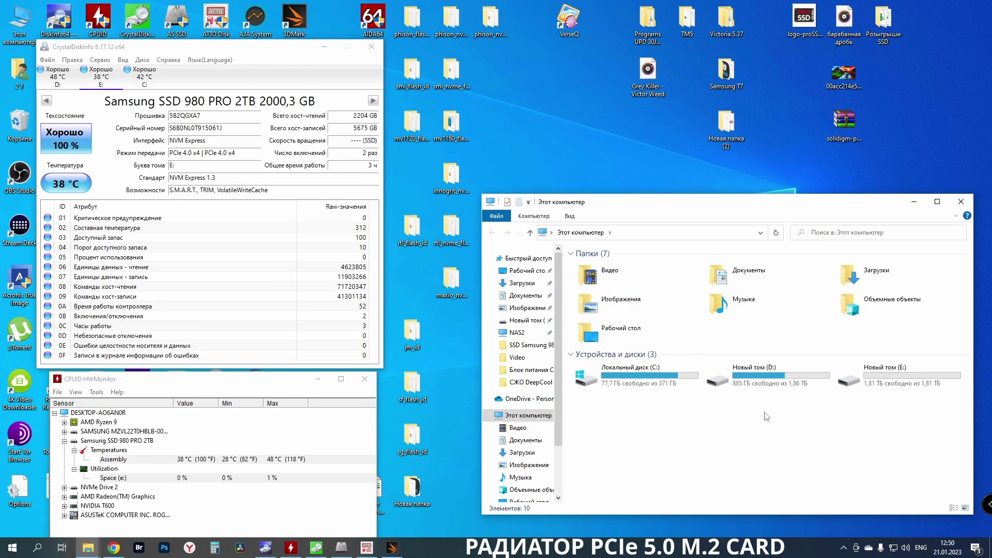
double_click(868, 375)
right_click(713, 360)
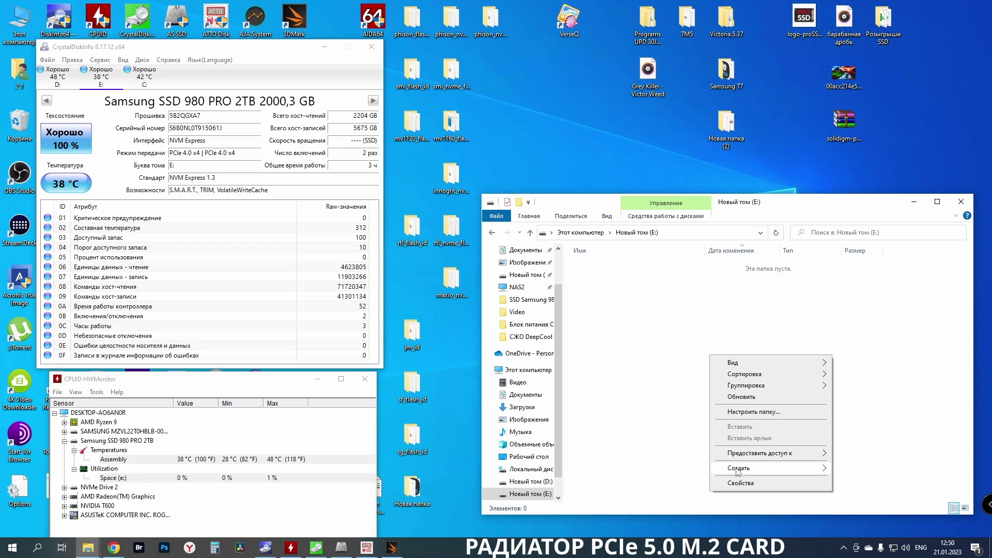
click(734, 486)
click(535, 279)
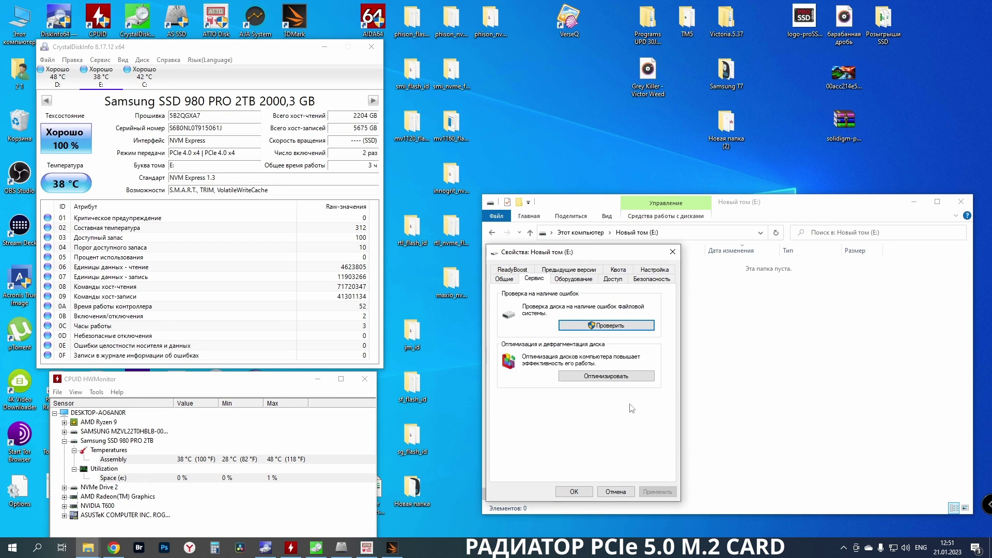
click(607, 376)
click(408, 249)
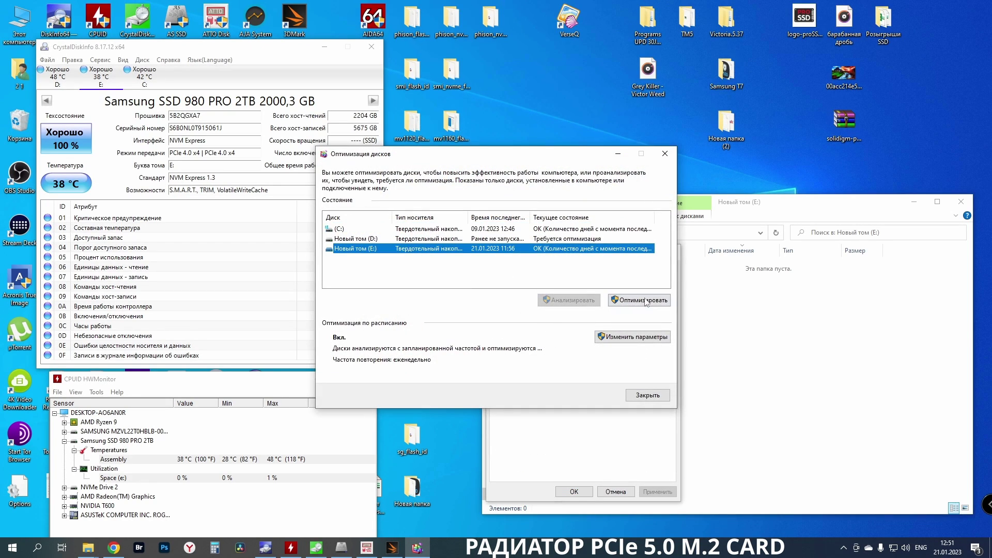
click(645, 300)
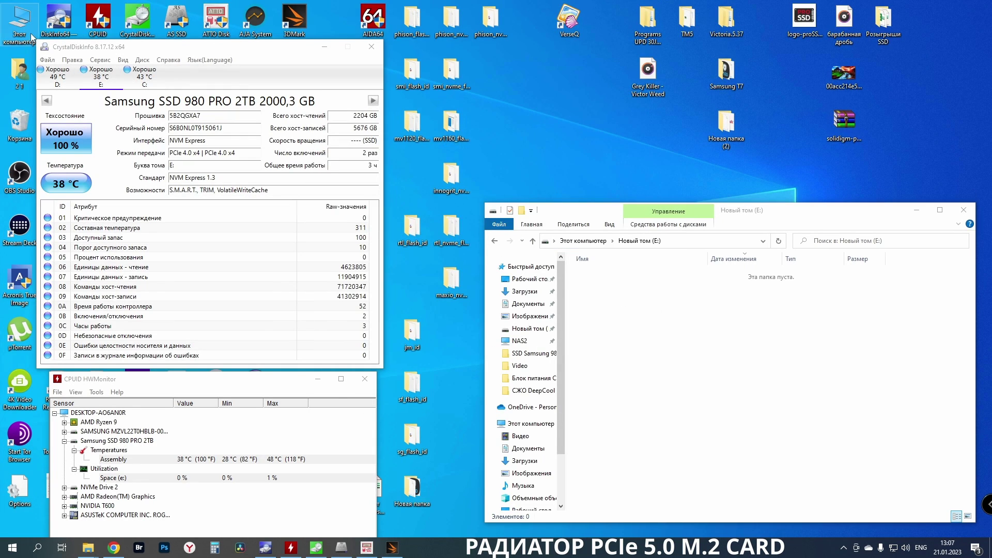
Copy the RENDER-100 folder from volume D: to volume E: and close the D: window
double_click(19, 21)
double_click(274, 184)
scroll(277, 202, down, 6)
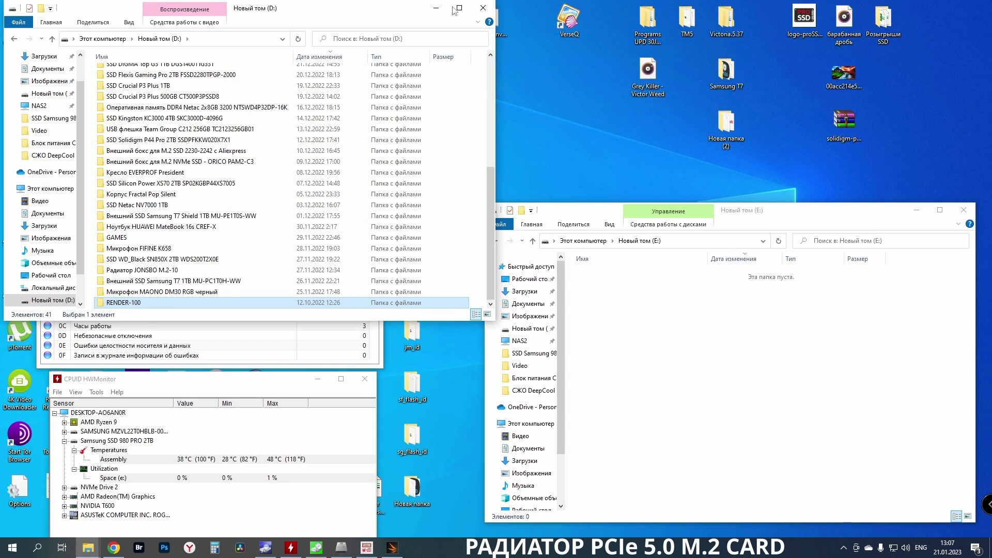
click(484, 7)
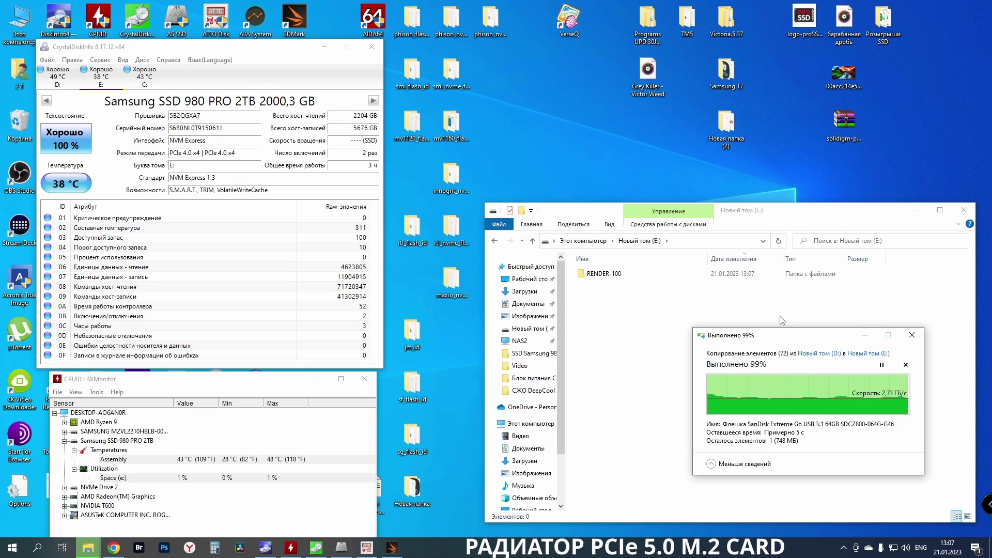
Rename the copied RENDER-100 folder on volume E: to 1 and paste RENDER-100 into the volume again
click(620, 275)
click(620, 275)
text(1)
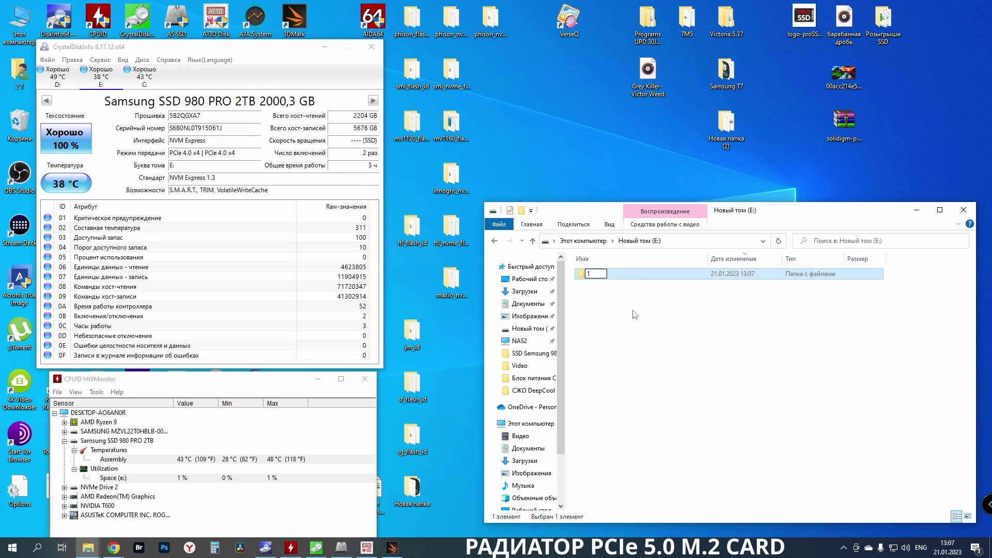
click(635, 313)
key(ctrl+v)
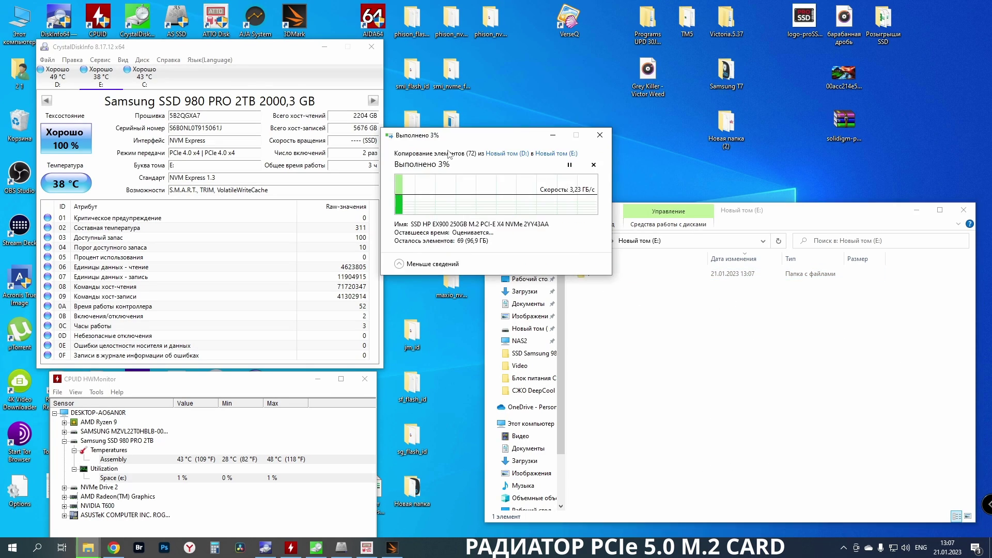
drag(480, 132, 799, 336)
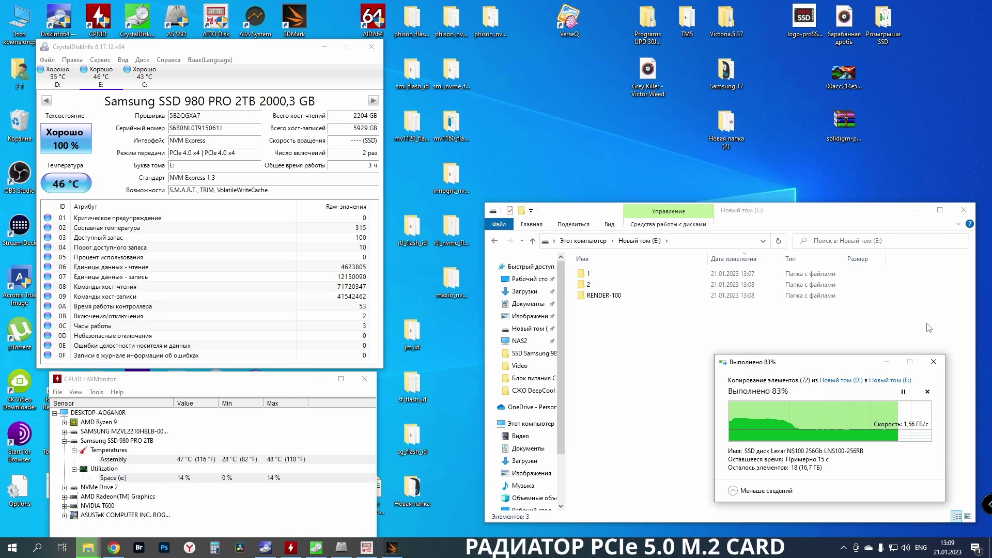
Open temp.png from the SSD Samsung 980 PRO 2TB MZ-V8P2T0BW folder on D:, compare its temperatures with HWMonitor, and close it
click(583, 241)
double_click(754, 383)
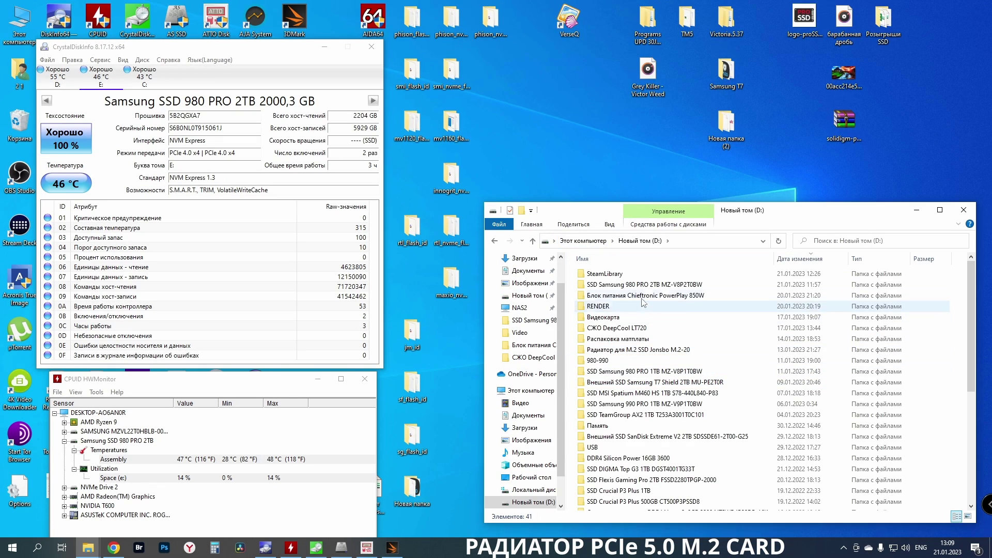
double_click(643, 285)
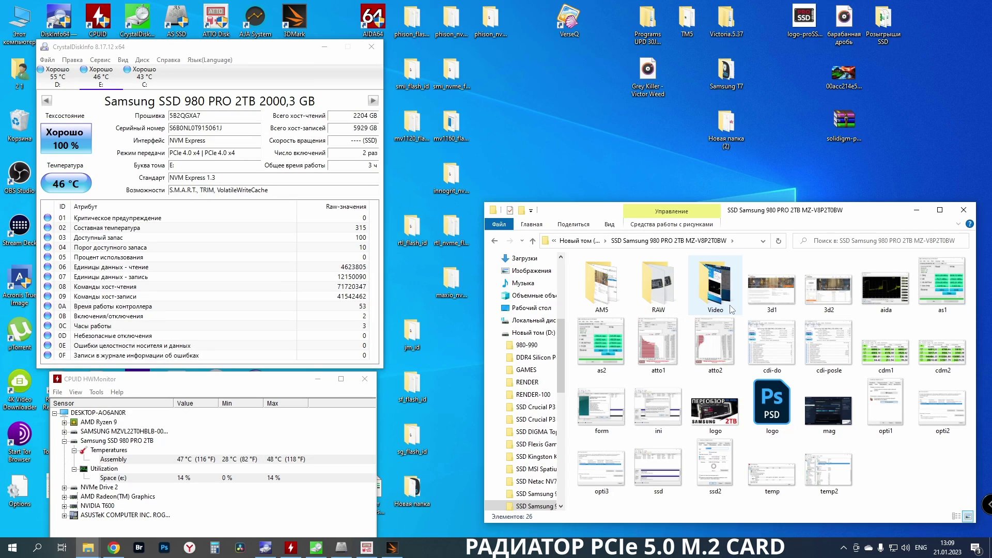
double_click(775, 474)
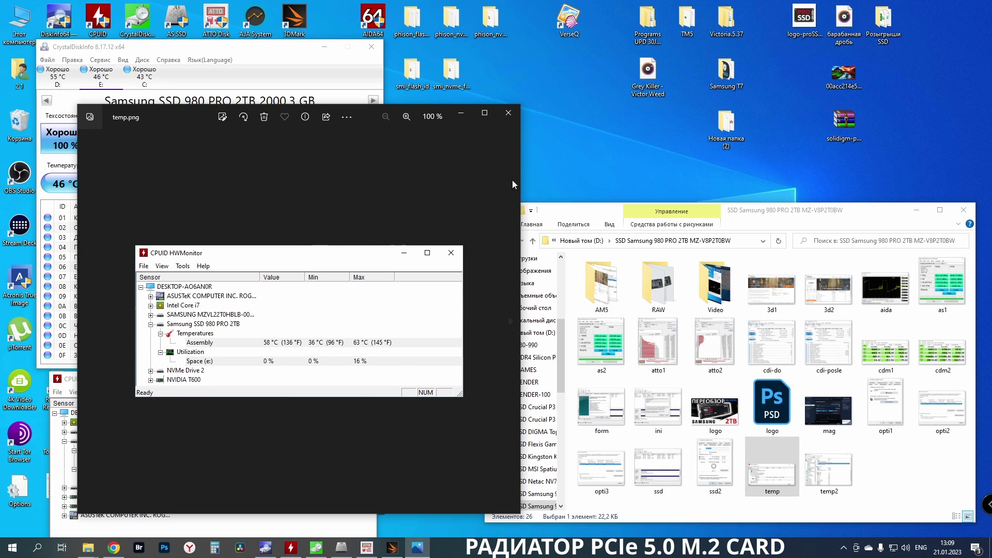
click(508, 112)
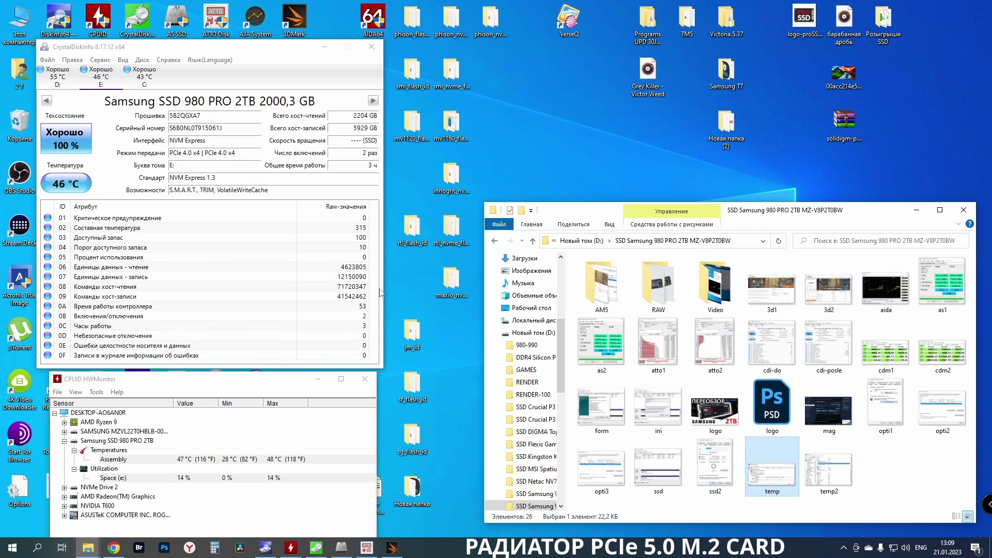